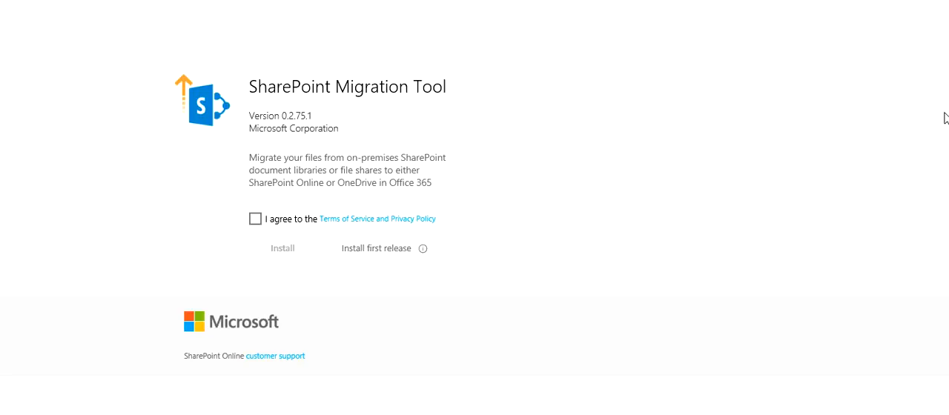
Step: Agree to the Terms of Service and Privacy Policy for the SharePoint Migration Tool
click(255, 220)
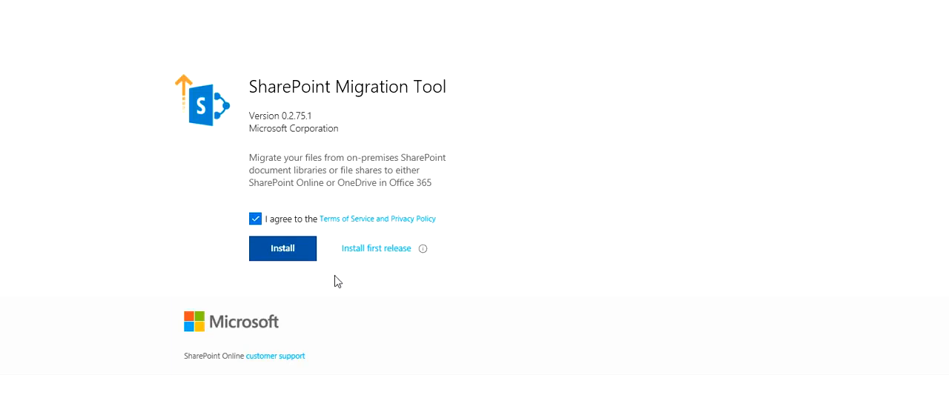
Step: Reposition and resize the SharePoint Migration Tool window so that its sign-in option can be reached
drag(331, 37, 339, 5)
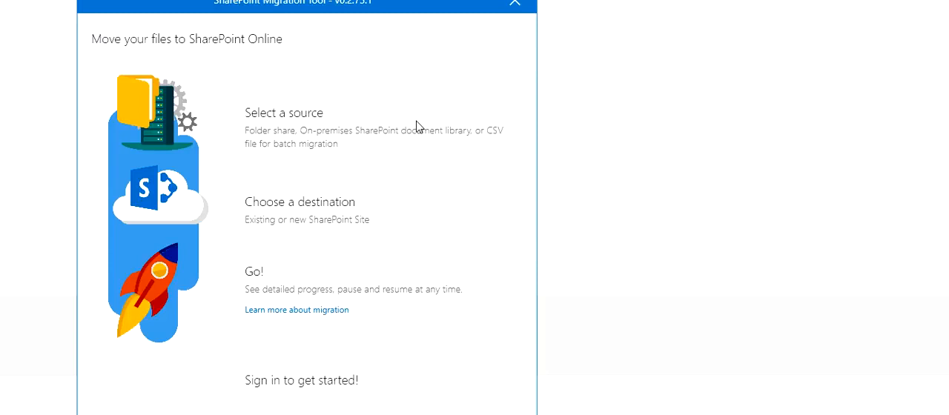
drag(367, 4, 653, 34)
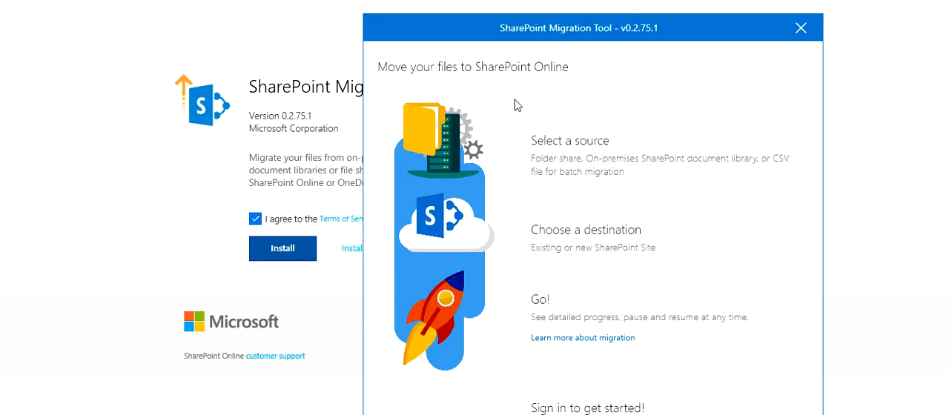
drag(511, 38, 381, 1)
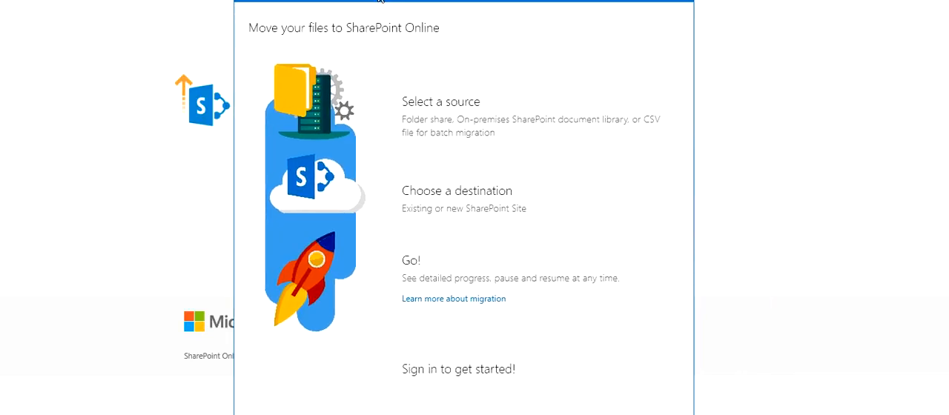
drag(470, 2, 473, 0)
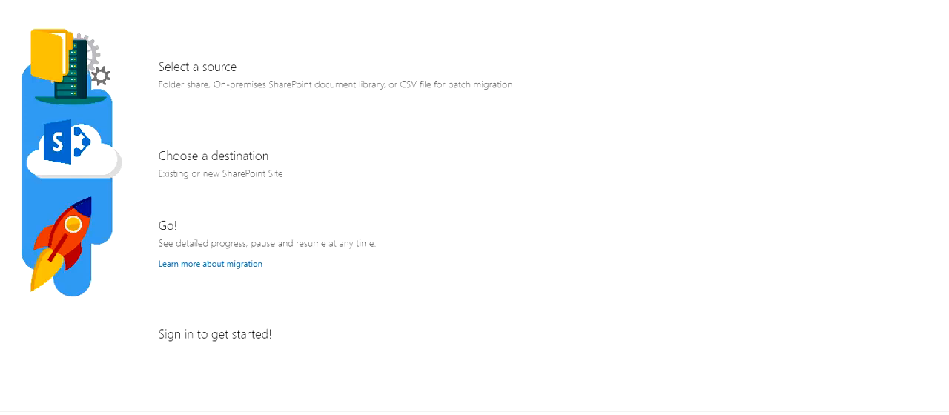
click(898, 0)
drag(615, 0, 561, 0)
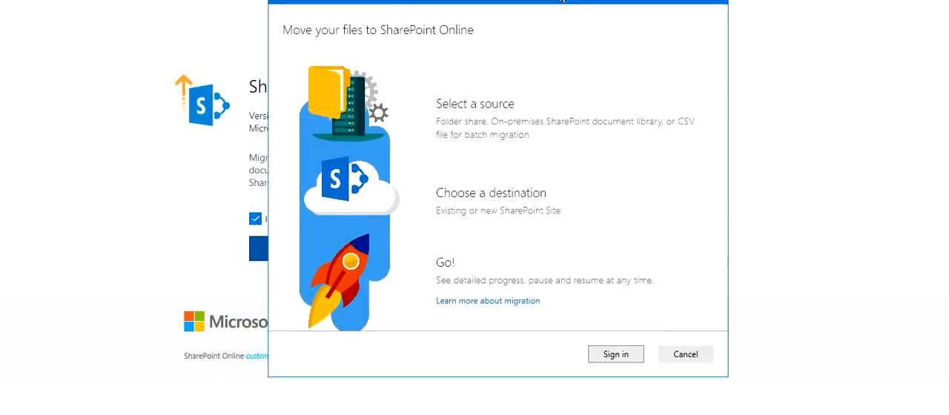
Step: Start signing in to the migration tool and submit the Microsoft account's e-mail address
click(617, 357)
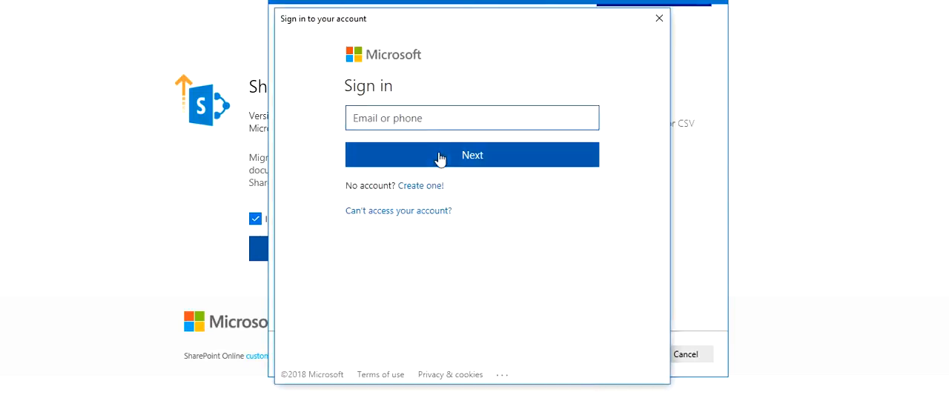
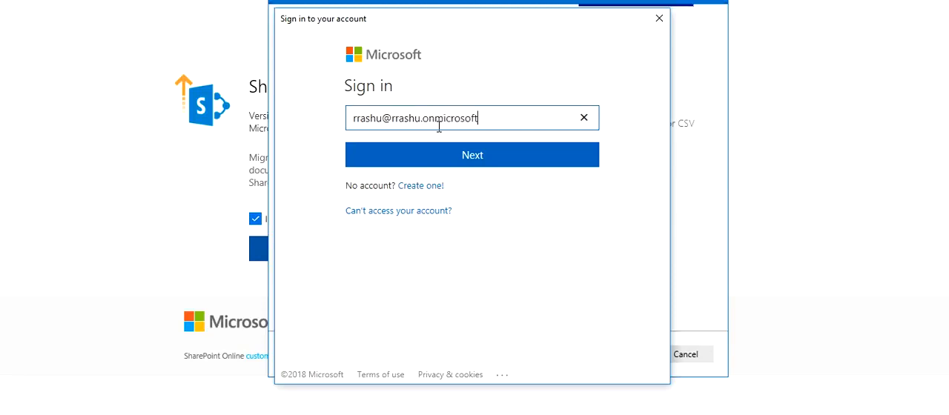
click(462, 157)
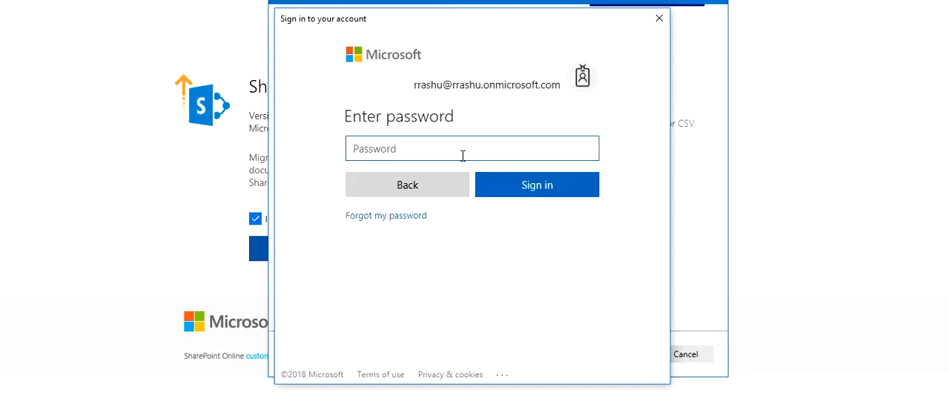
Step: Enter the Microsoft account password and complete the sign-in
key(Caps_Lock)
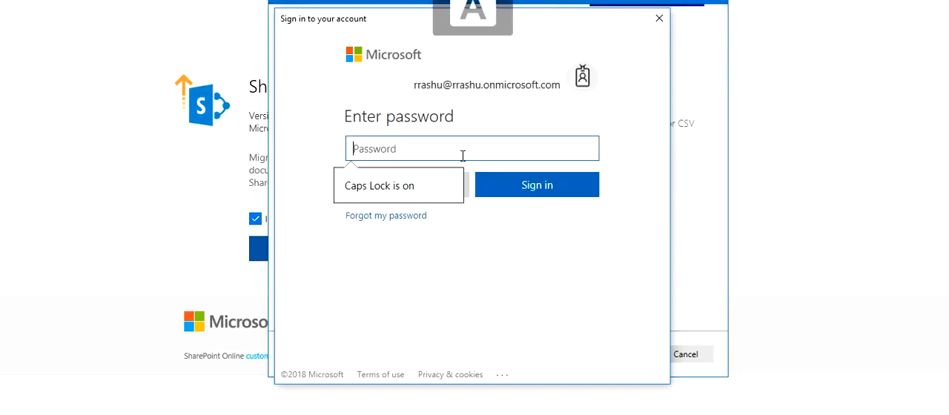
text(••••)
key(Caps_Lock)
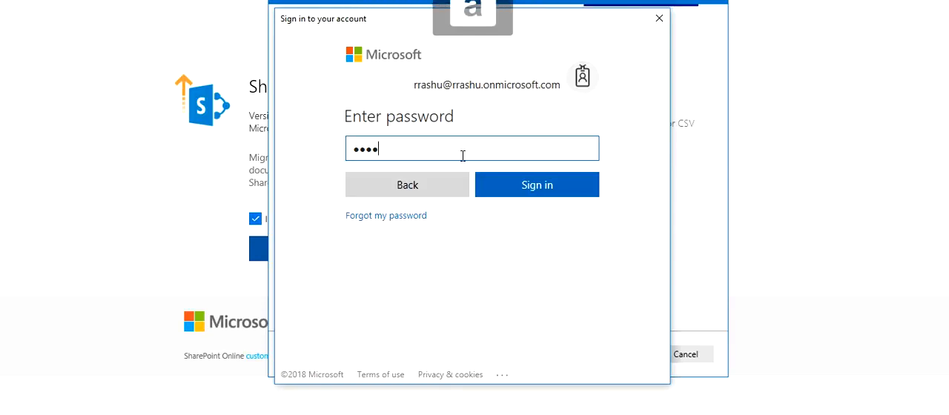
text(•••••)
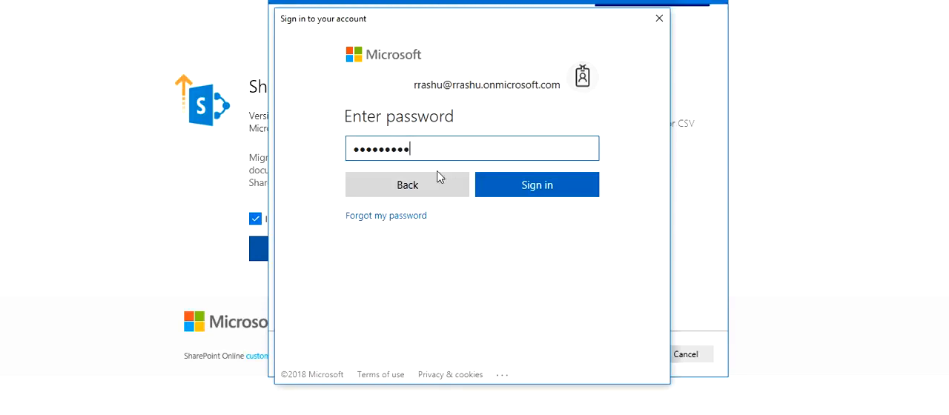
click(517, 192)
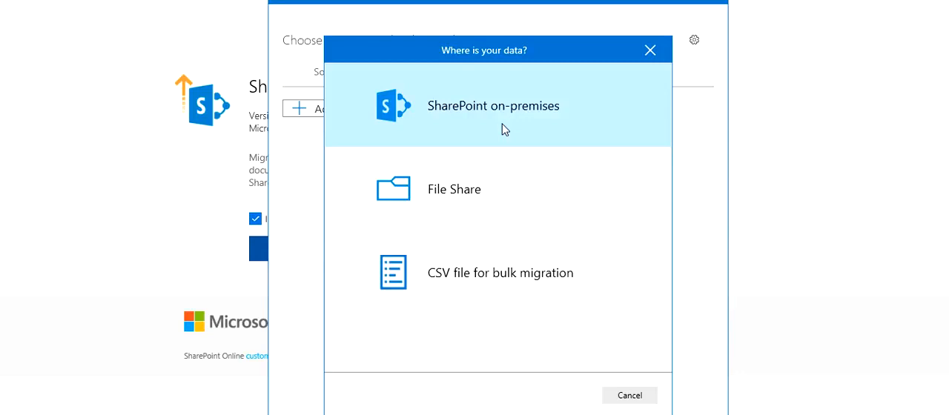
Step: Choose File Share as the data source and set the folder to migrate to C:\Users\User\Documents\migrate
click(483, 188)
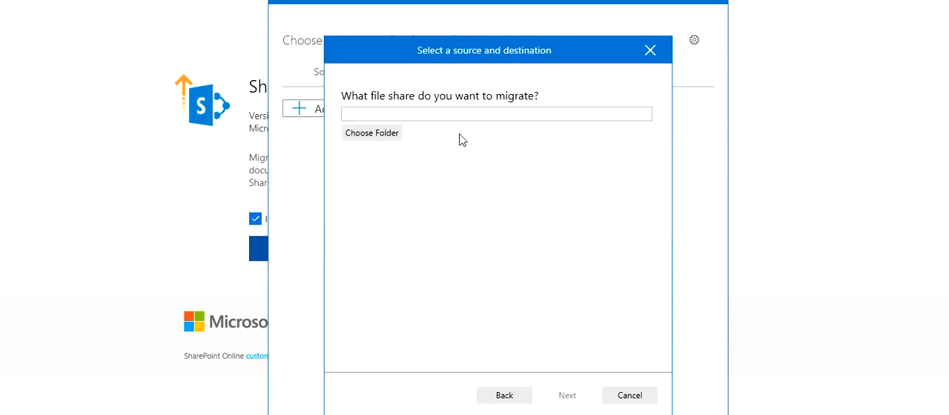
click(455, 114)
right_click(454, 113)
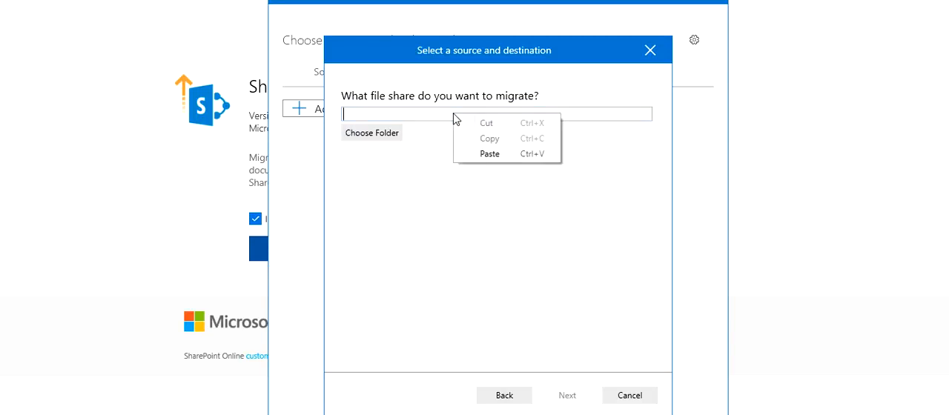
click(488, 155)
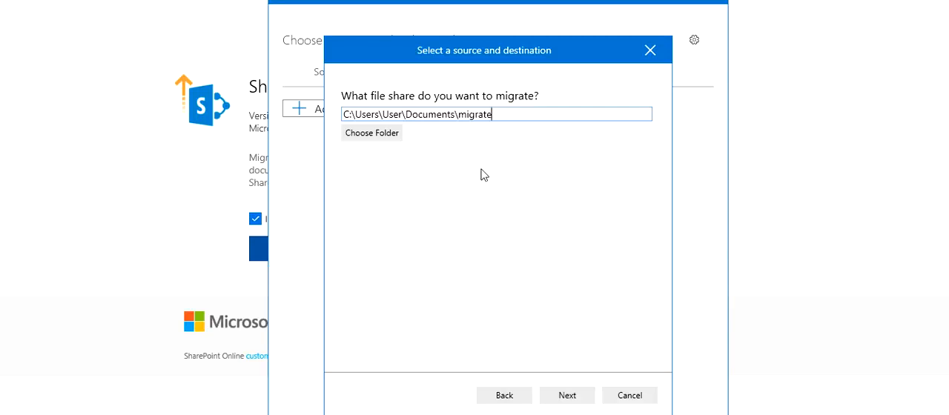
click(582, 397)
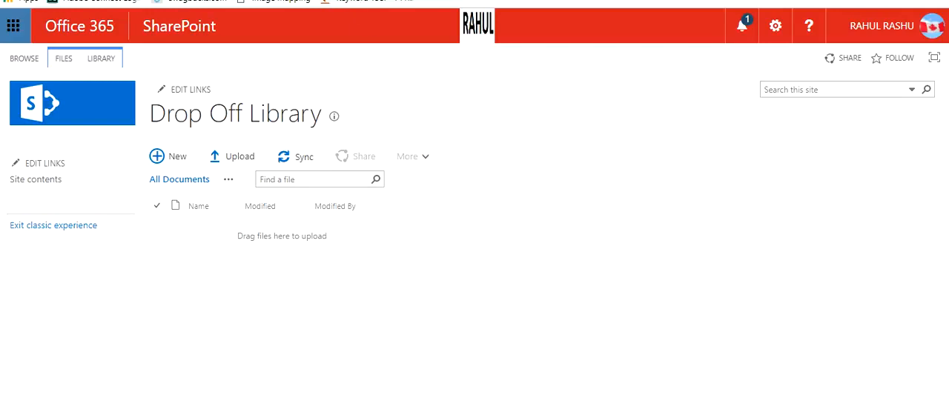
Step: Copy the Drop Off Library page's address from the browser and paste it as the destination SharePoint site URL in the migration tool
right_click(184, 0)
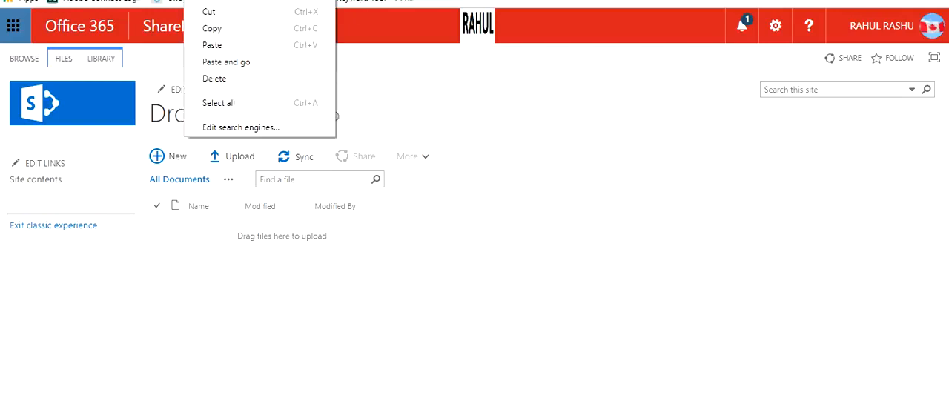
click(224, 28)
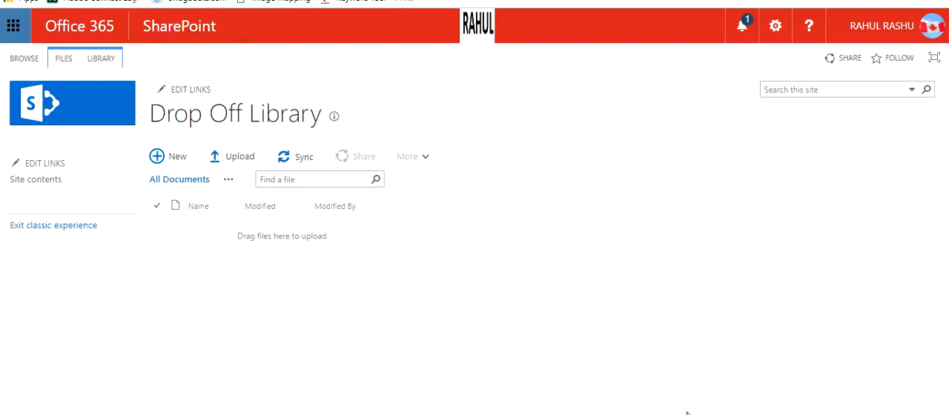
key(alt+Tab)
click(467, 176)
right_click(466, 176)
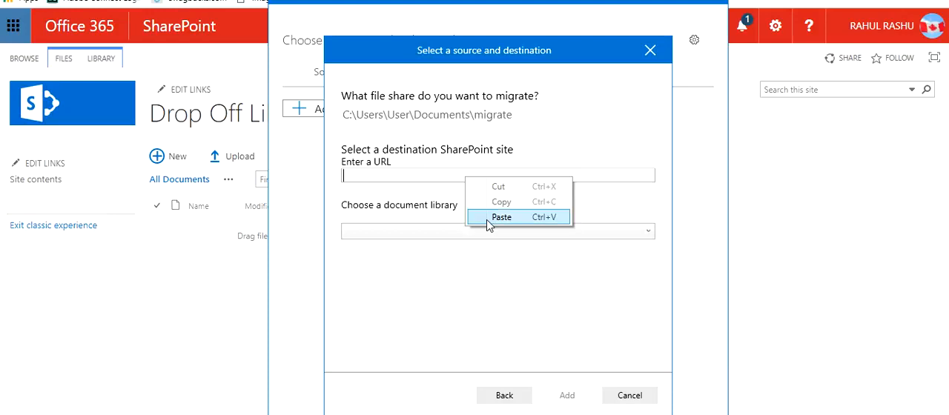
click(487, 219)
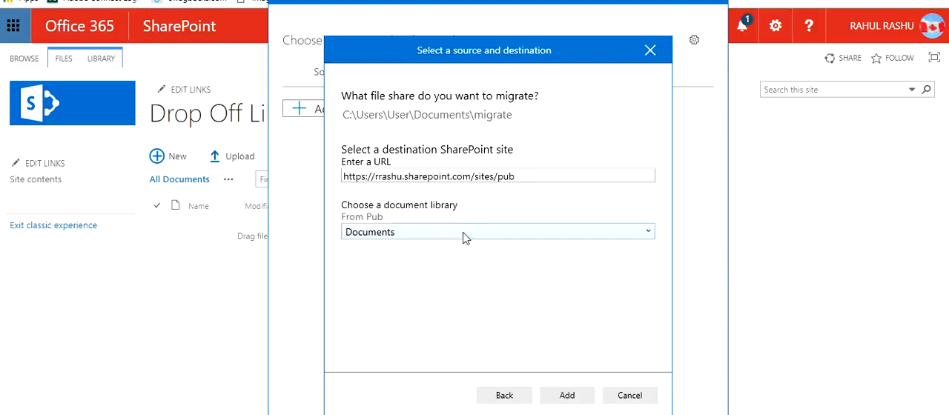
Step: Choose Drop Off Library as the destination document library and add the migration task
click(474, 236)
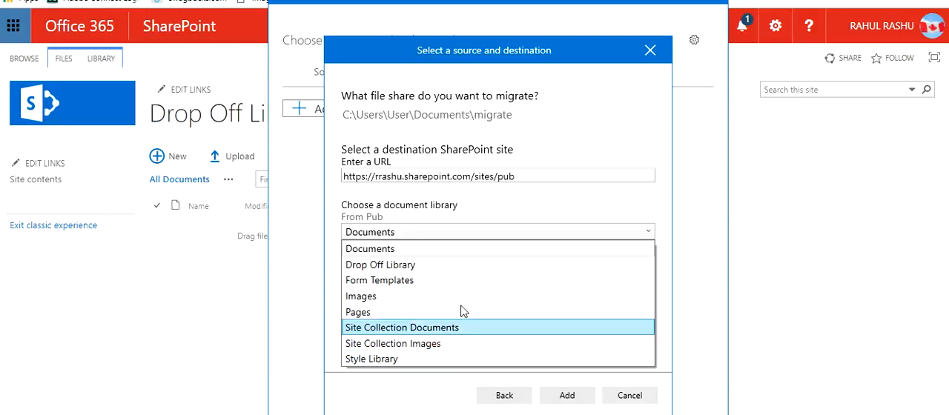
click(456, 268)
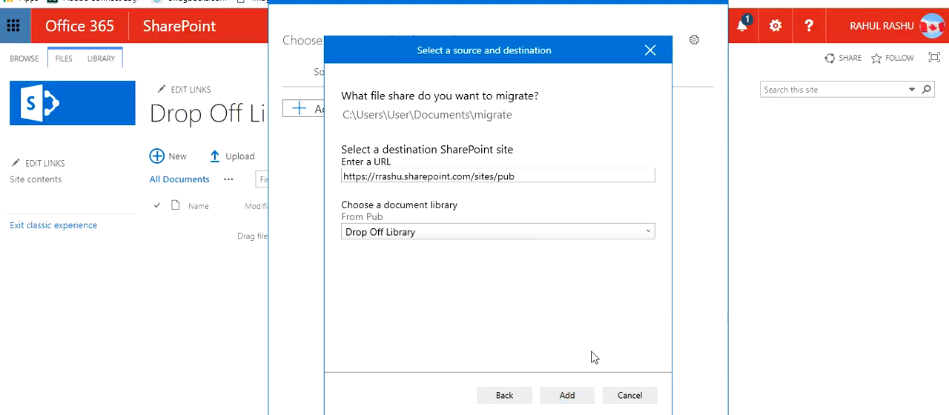
click(567, 396)
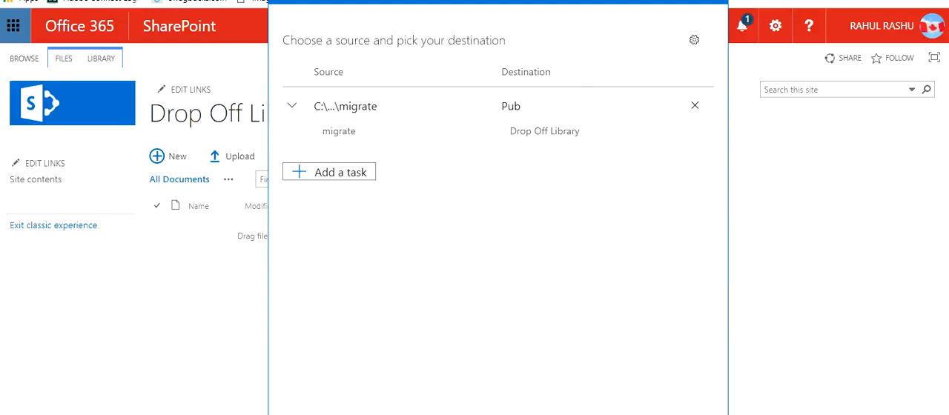
Step: Open the migration settings and examine the scanning, incremental migration, version history, hidden file, date and file extension options
drag(603, 0, 603, 65)
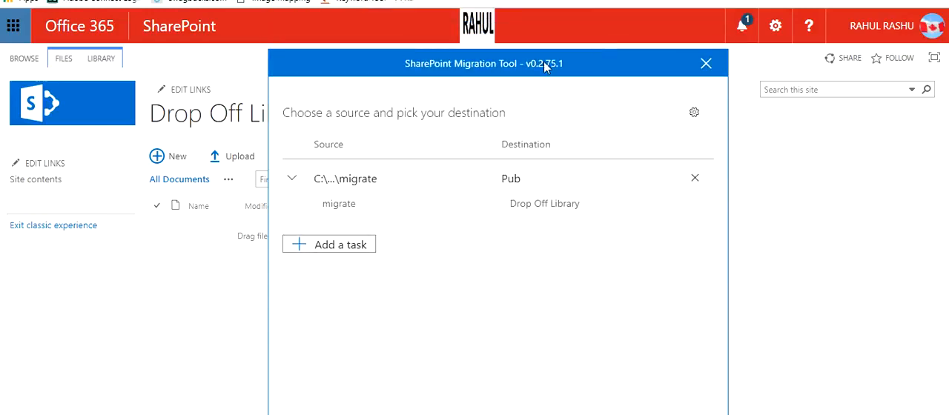
drag(545, 62, 580, 0)
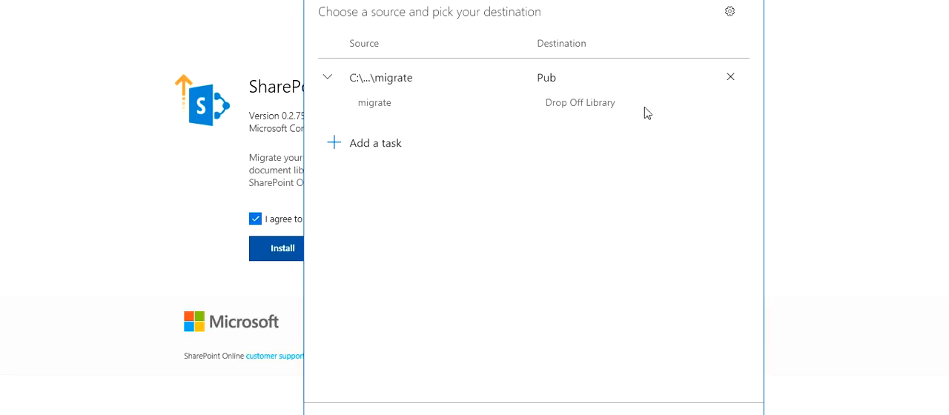
click(730, 13)
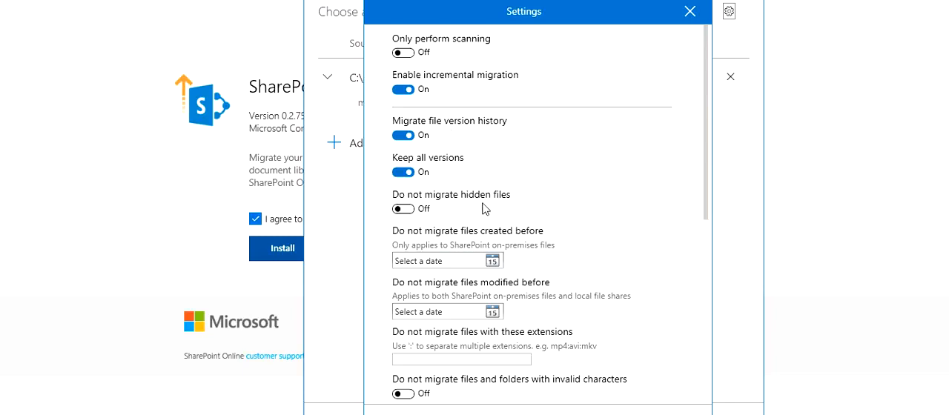
click(405, 210)
click(404, 209)
scroll(465, 246, down, 1)
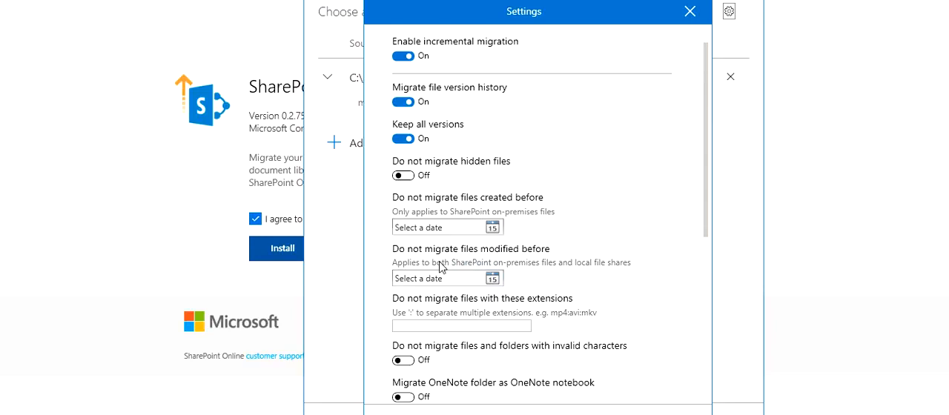
scroll(441, 262, up, 1)
scroll(486, 270, down, 1)
click(487, 324)
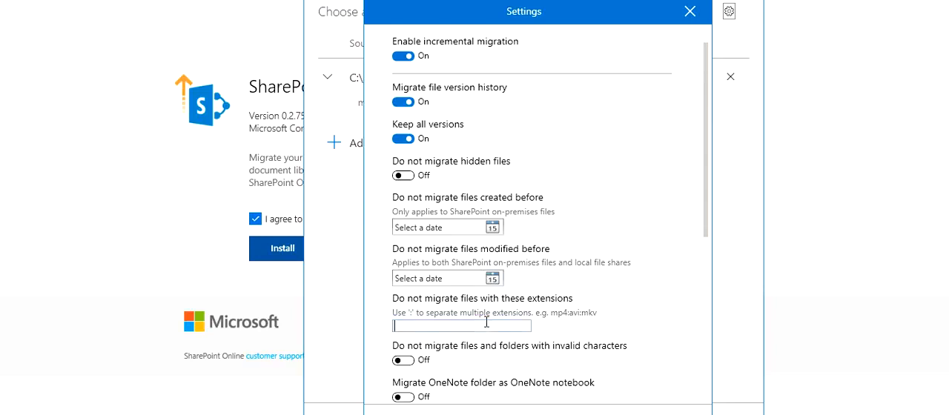
Step: Review the remaining settings for invalid characters, OneNote folders, Azure Active Directory lookup, permissions, user mapping and working folder, and close the settings
scroll(486, 324, down, 1)
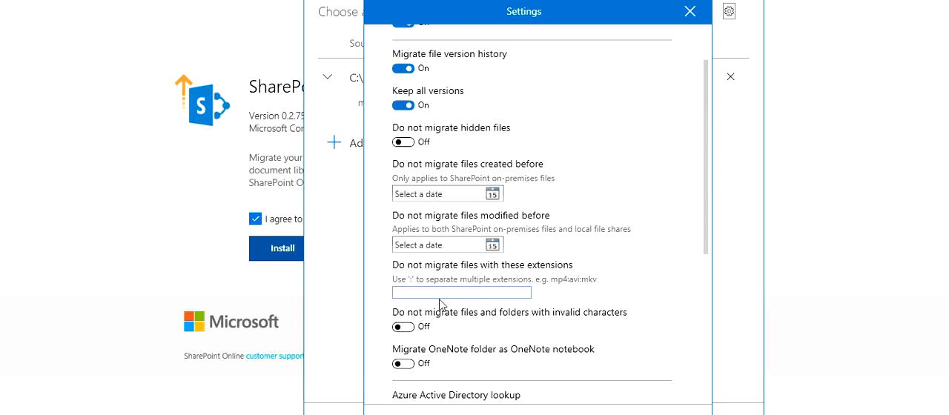
scroll(440, 304, down, 1)
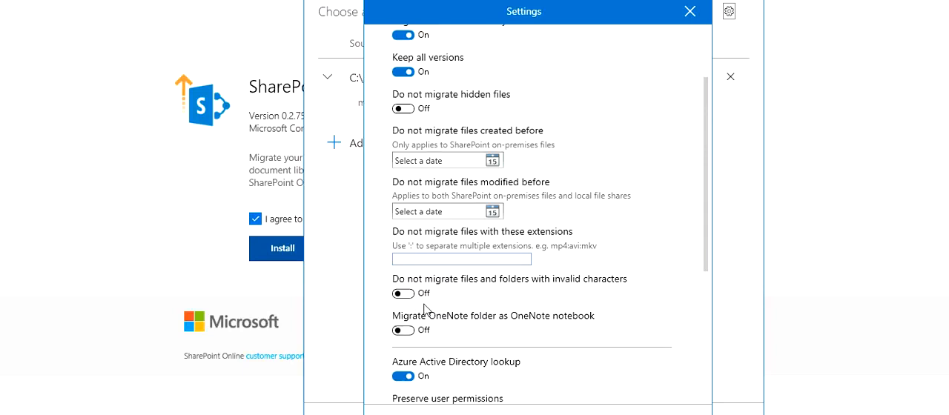
scroll(426, 310, down, 1)
scroll(428, 311, down, 1)
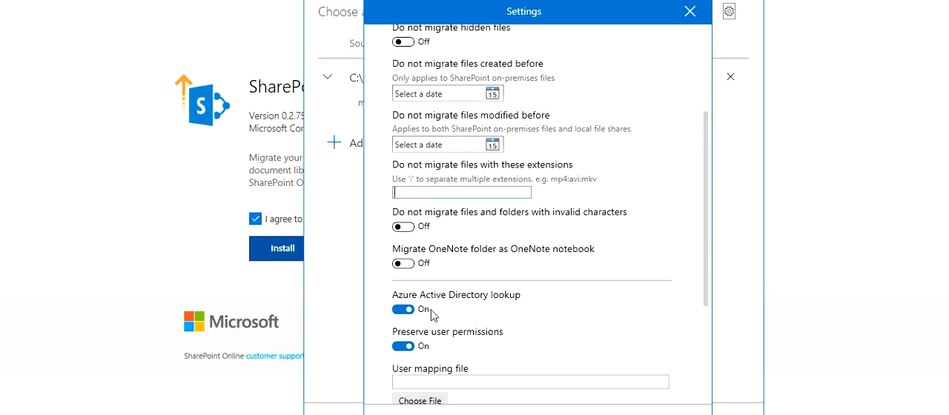
scroll(433, 315, down, 1)
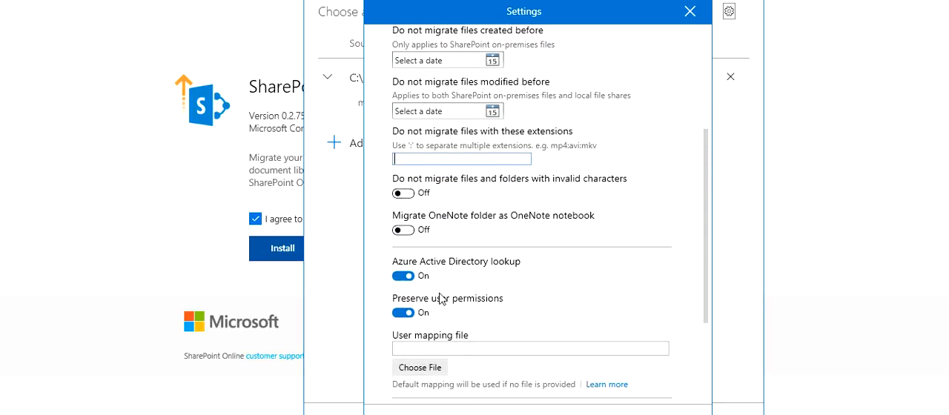
scroll(442, 298, down, 1)
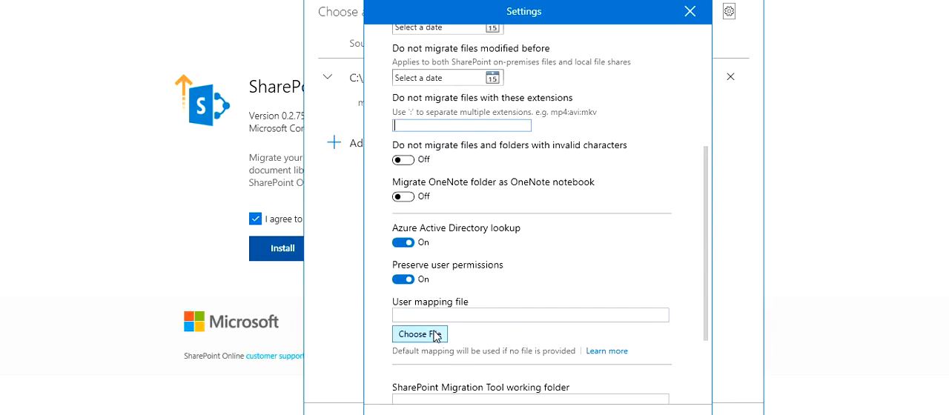
scroll(436, 335, down, 1)
scroll(428, 276, down, 2)
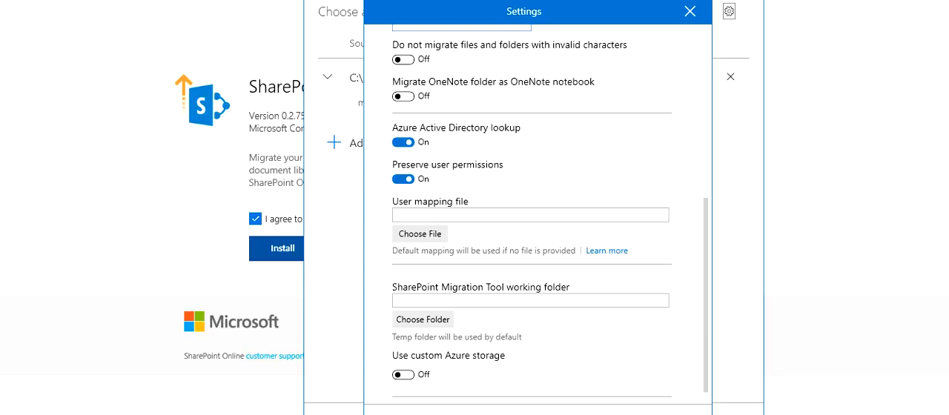
click(539, 412)
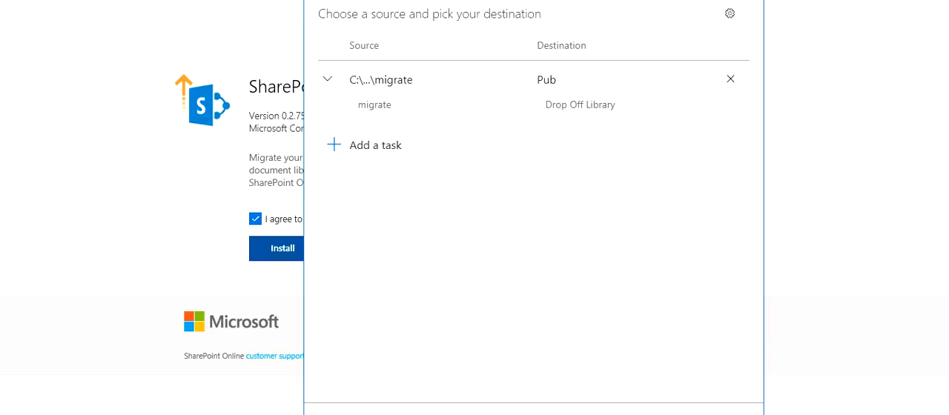
Step: Start the migration of the migrate folder and open its task report
drag(546, 0, 546, 2)
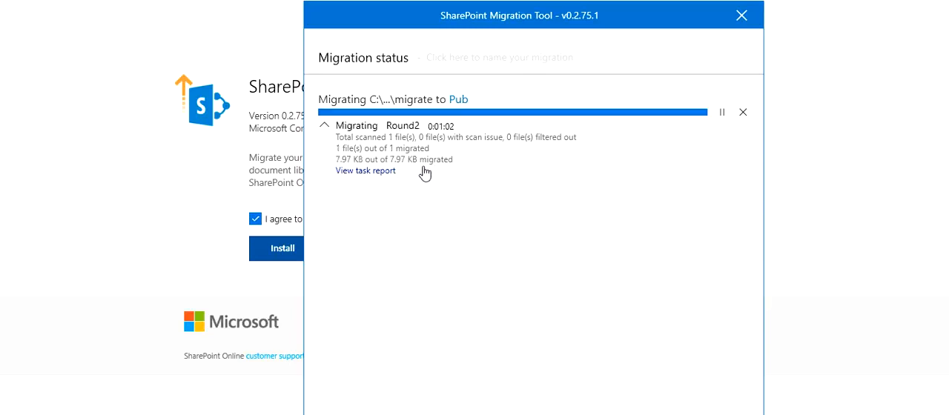
click(394, 171)
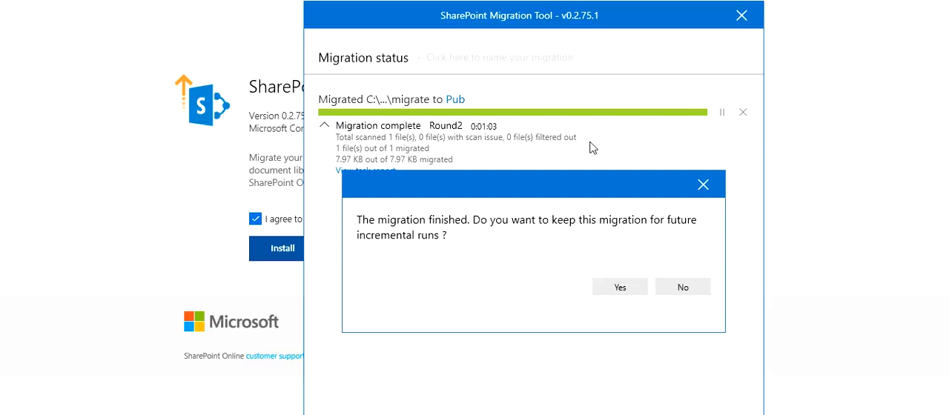
Step: Decline to keep the finished migration for future incremental runs and open its report folder
click(685, 290)
drag(576, 4, 609, 0)
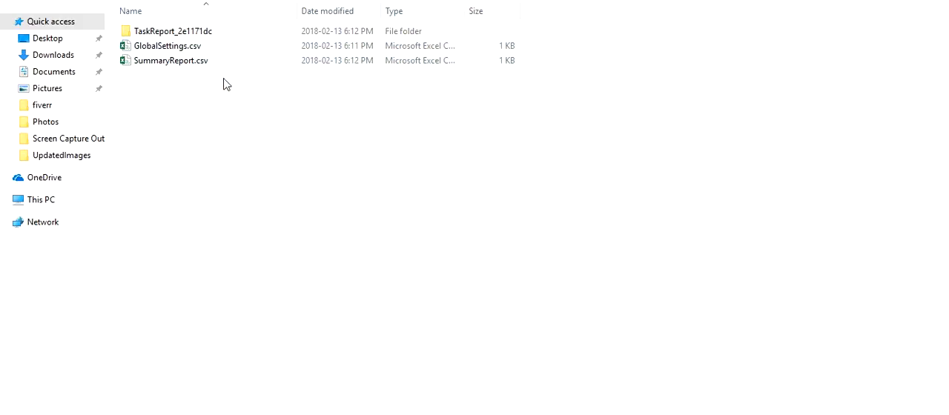
Step: Open SummaryReport.csv from the migration report folder and return to the migration tool's status window
click(177, 63)
double_click(178, 63)
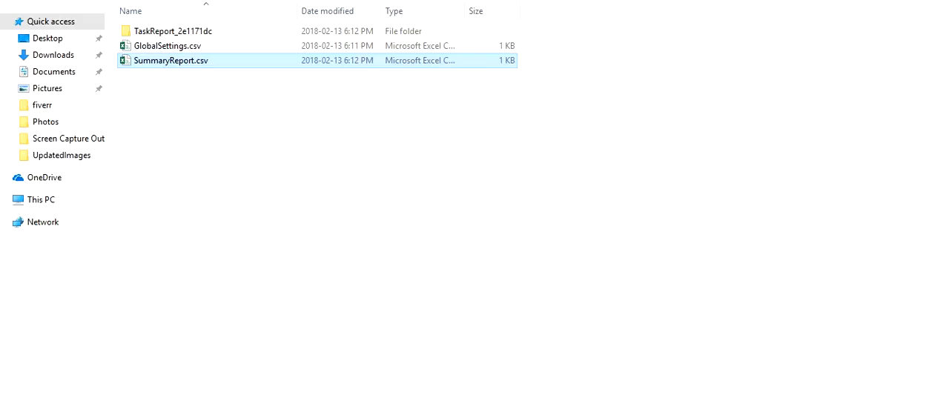
key(alt+Tab)
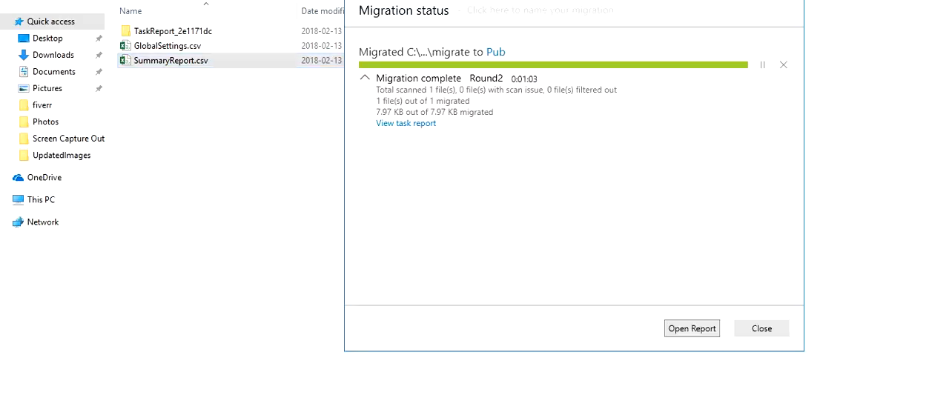
click(249, 210)
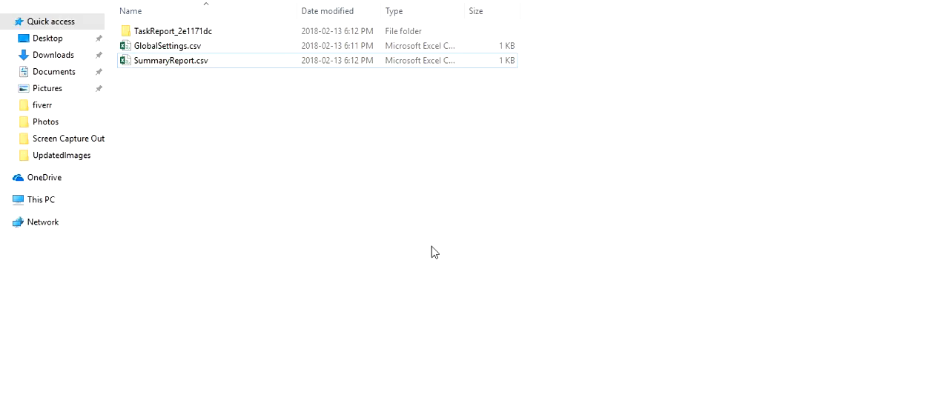
key(alt+Tab)
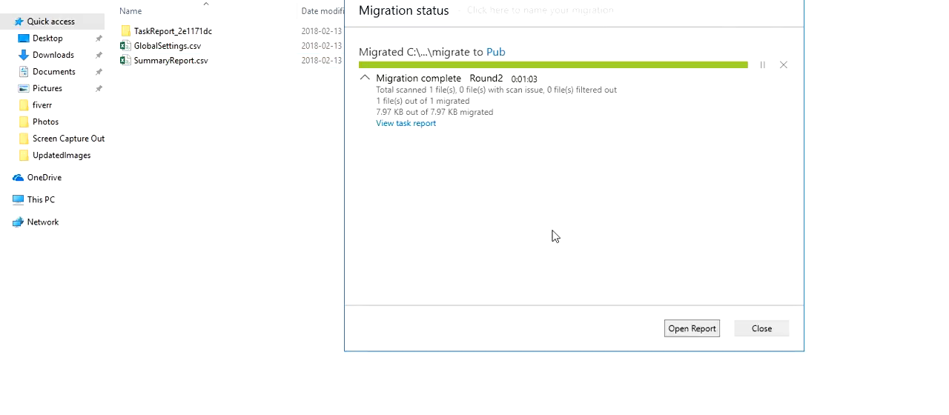